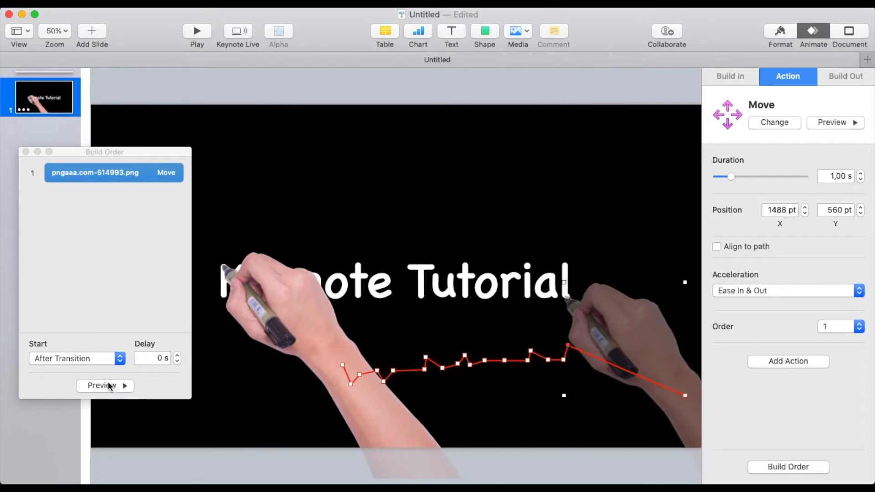
Step: Nudge the hand image slightly on the slide, set its Move duration to 4.75 s, and preview the motion
left_click_drag(322, 329, 324, 335)
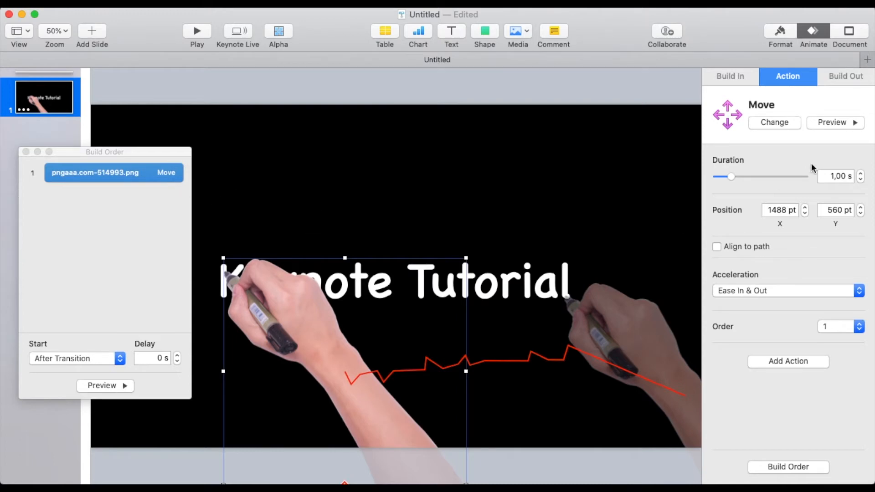
left_click(860, 173)
left_click(860, 173)
left_click(860, 173)
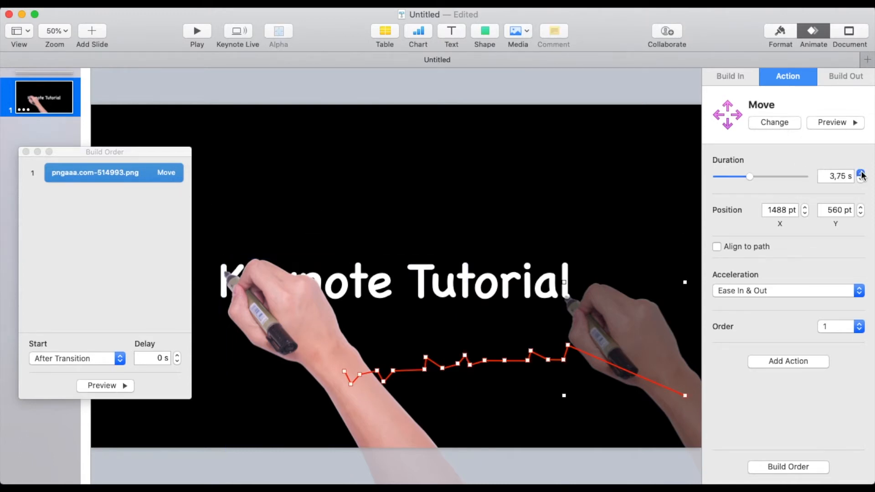
left_click(91, 386)
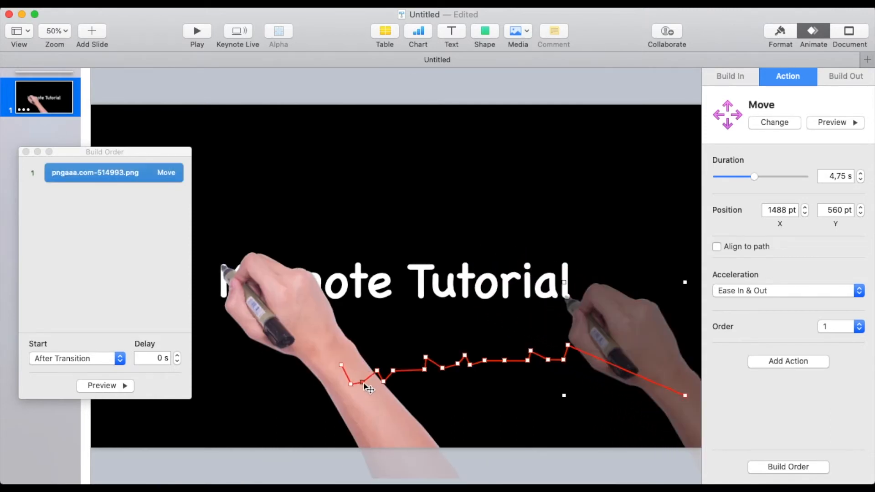
Step: Shift the points along the hand's motion path to reshape its up-and-down writing pattern across the title, and preview it
left_click_drag(377, 370, 375, 376)
left_click_drag(383, 382, 395, 375)
left_click_drag(425, 369, 425, 363)
left_click_drag(442, 367, 458, 370)
left_click_drag(465, 355, 474, 374)
left_click_drag(484, 360, 504, 370)
left_click_drag(528, 361, 530, 356)
left_click_drag(548, 360, 563, 364)
left_click_drag(568, 345, 567, 353)
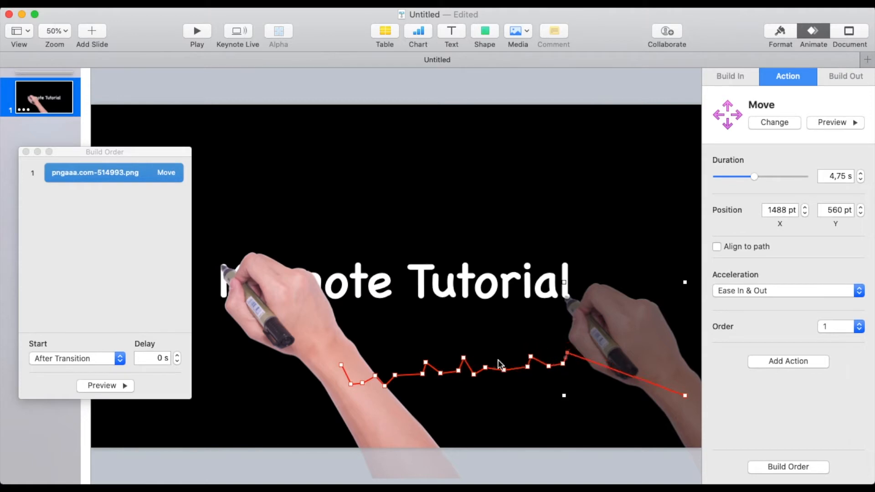
left_click(105, 385)
Step: Refine the middle of the motion path into more even zigzags and extend the writing motion toward the path's end
left_click_drag(422, 373, 421, 380)
left_click_drag(425, 363, 442, 381)
left_click_drag(459, 370, 465, 367)
left_click_drag(473, 375, 504, 378)
left_click_drag(528, 367, 525, 376)
left_click_drag(530, 356, 547, 375)
mouse_move(563, 364)
left_mouse_down()
mouse_move(619, 372)
mouse_move(631, 353)
left_mouse_up()
left_click(579, 375)
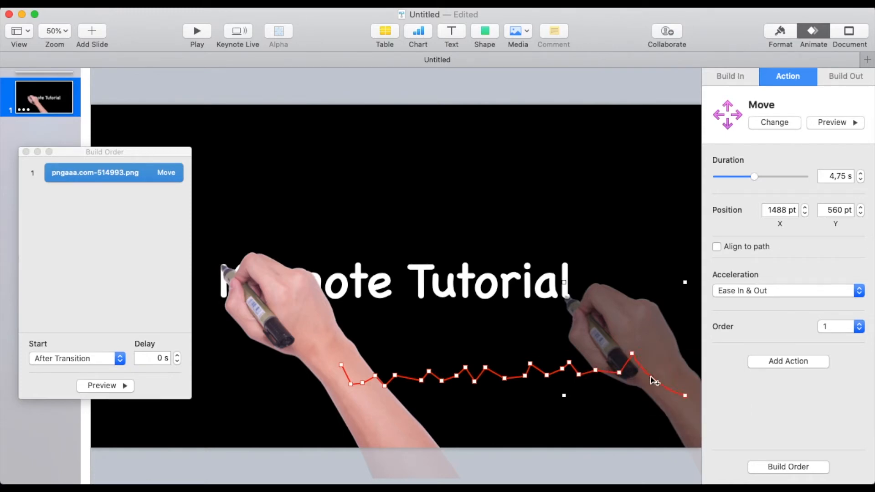
left_click_drag(654, 382, 651, 397)
left_click(99, 383)
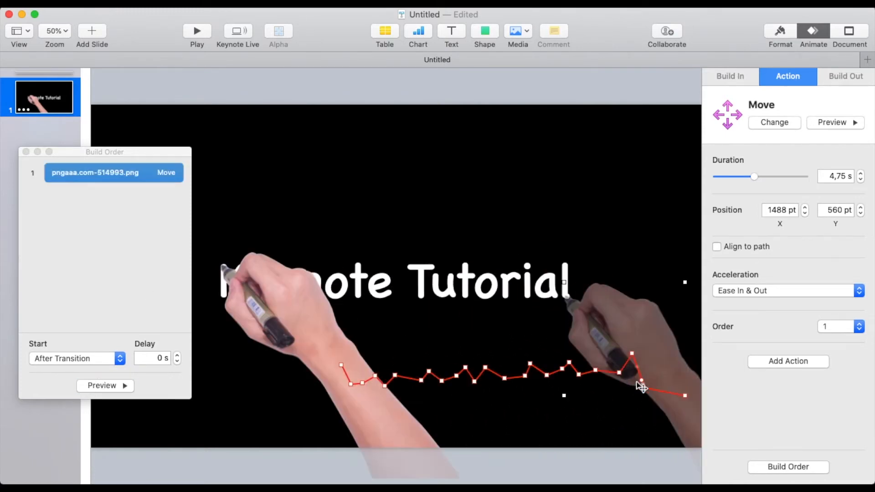
Step: Form extra zigzag points at the end of the motion path, set the end position to 1493, 562 pt, and preview it
left_click(105, 383)
left_click(649, 369)
left_click_drag(658, 382, 656, 359)
right_click(655, 359)
left_click(683, 388)
left_click_drag(685, 395, 666, 380)
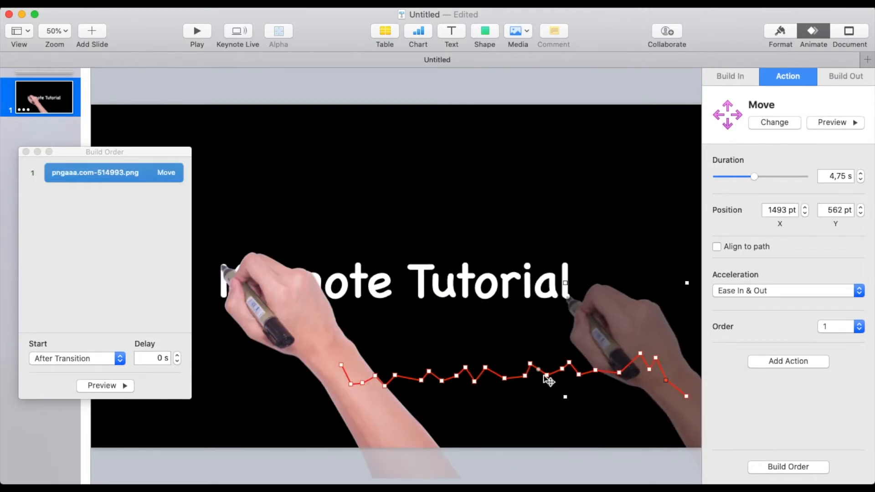
left_click(90, 385)
left_click(102, 385)
Step: Add a Wipe build-in effect to the "Keynote Tutorial" title text
left_click(450, 276)
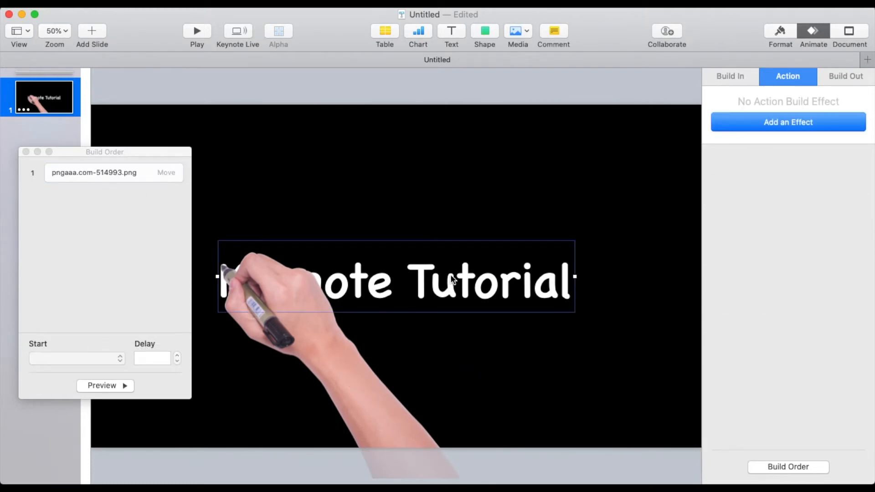
left_click(743, 71)
left_click(749, 124)
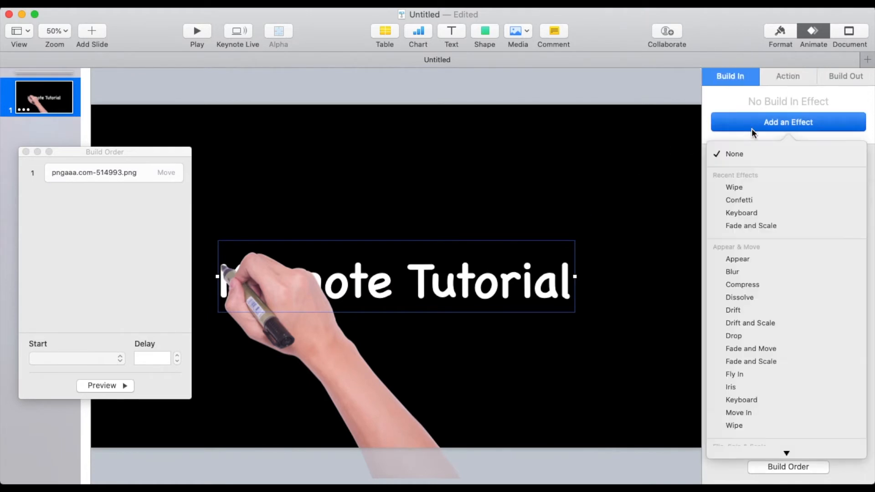
left_click(761, 185)
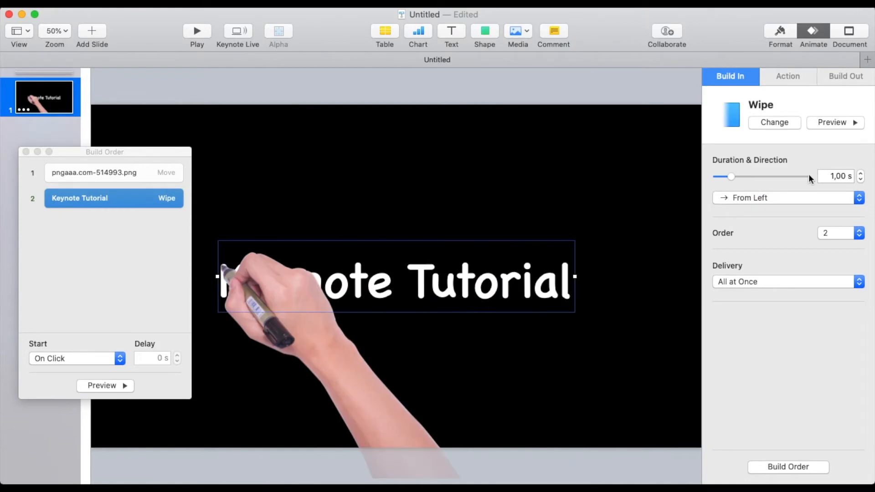
Step: Set the duration of the title's Wipe effect to 5.00 s
left_click(860, 173)
left_click(860, 173)
left_click(861, 173)
left_click(860, 173)
left_click(860, 173)
left_click(859, 173)
left_click(860, 173)
Step: Make the title's Wipe start With Build 1, delivered All at Once, and preview both builds together
left_click(116, 359)
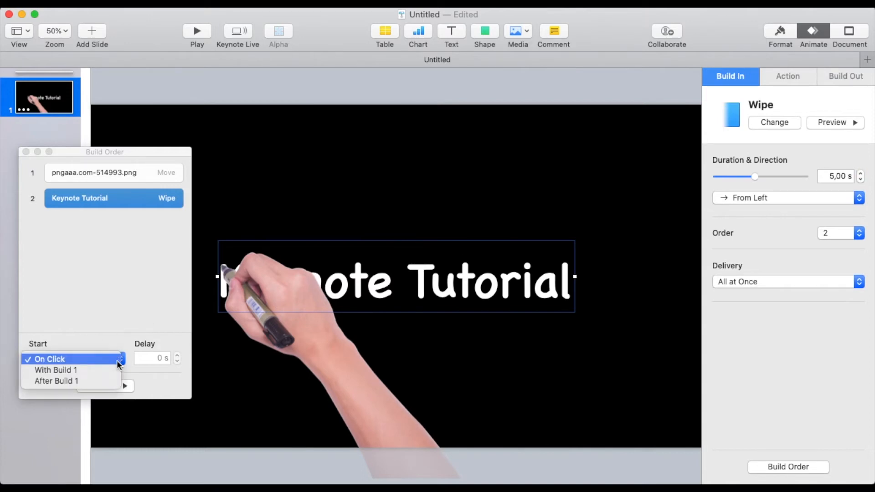
left_click(87, 360)
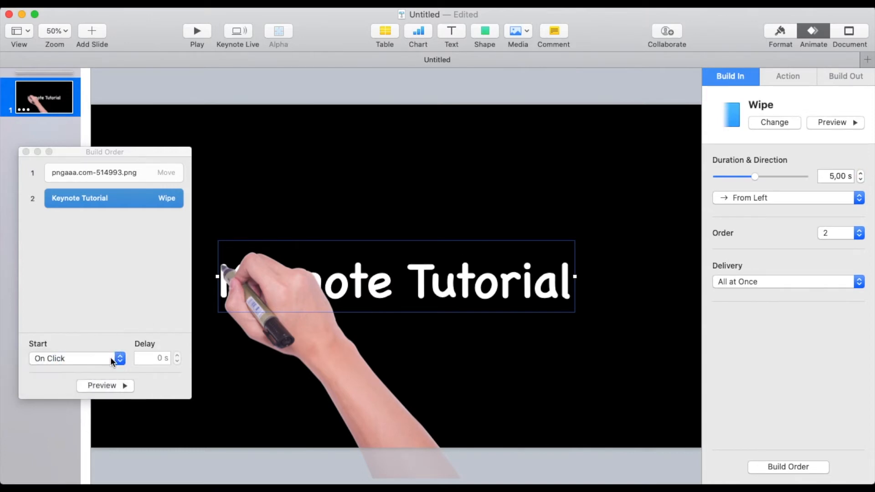
left_click(117, 358)
left_click(87, 366)
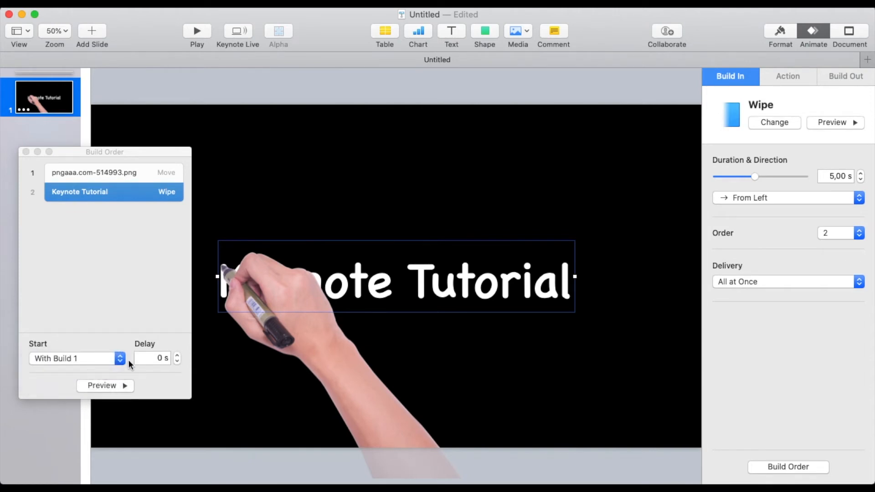
left_click(120, 385)
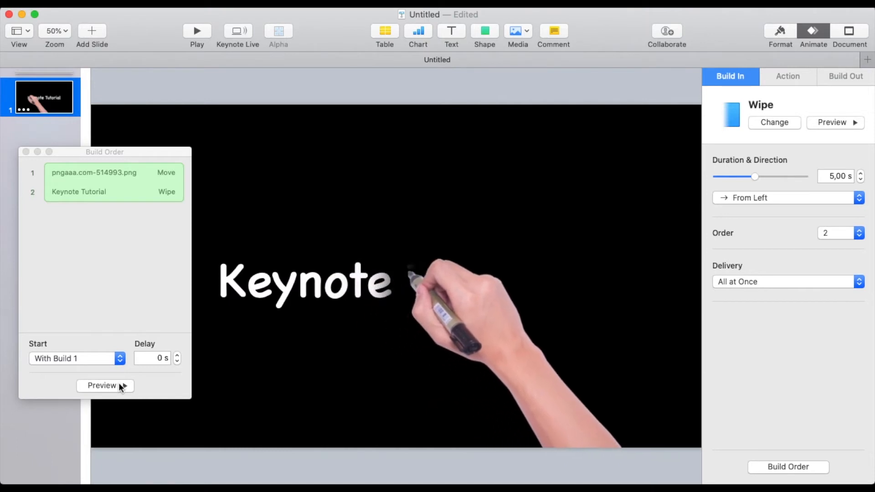
left_click(780, 280)
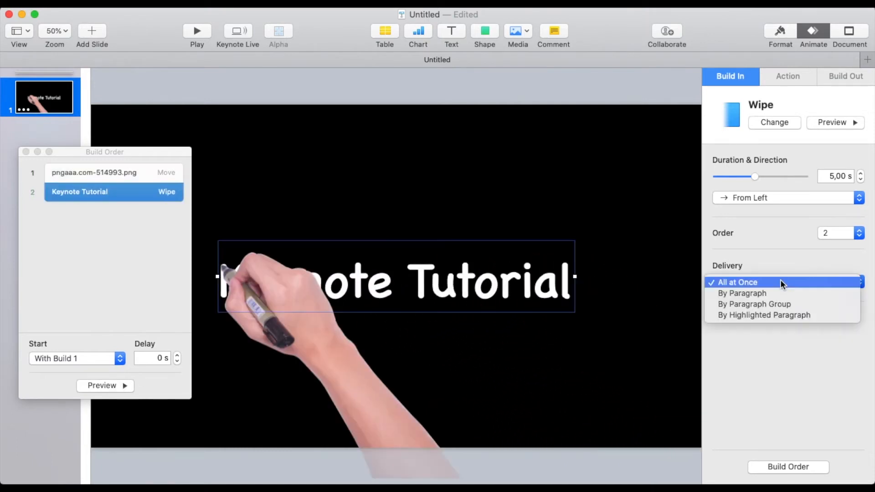
left_click(770, 280)
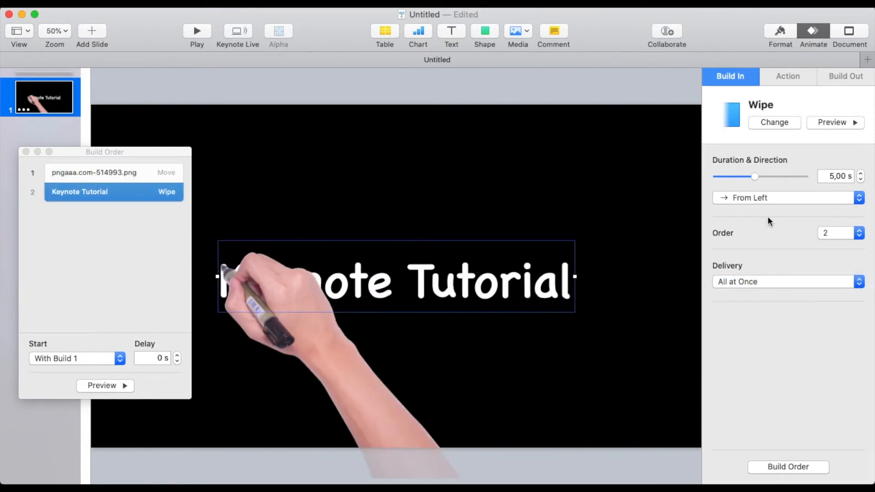
Step: Set the hand's Move acceleration to None and shift the last peak near the end of its path, previewing the result
left_click(100, 173)
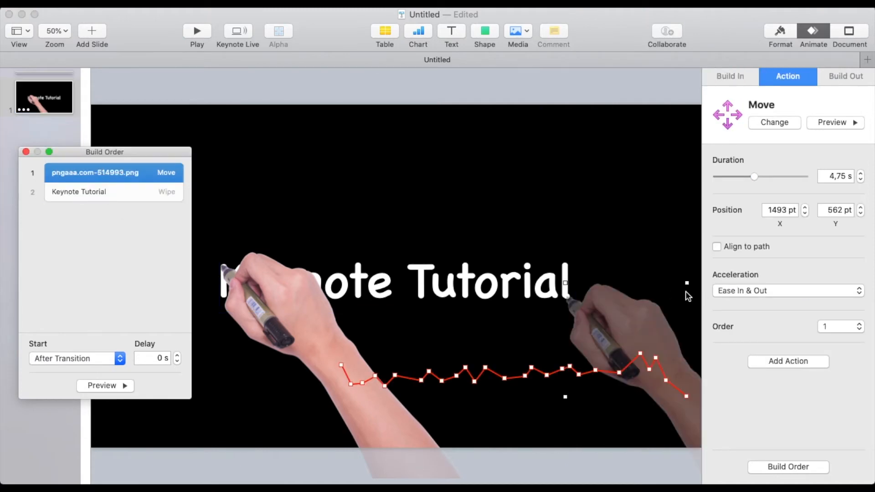
left_click(744, 289)
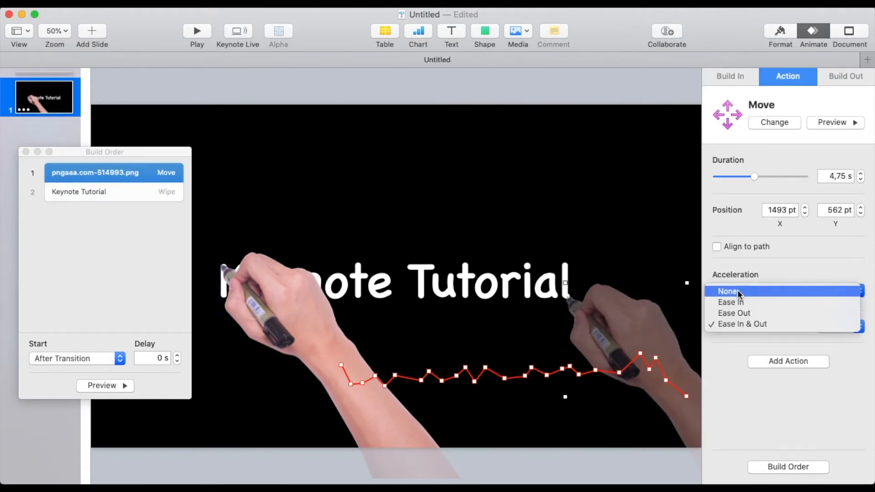
left_click(737, 289)
left_click(100, 385)
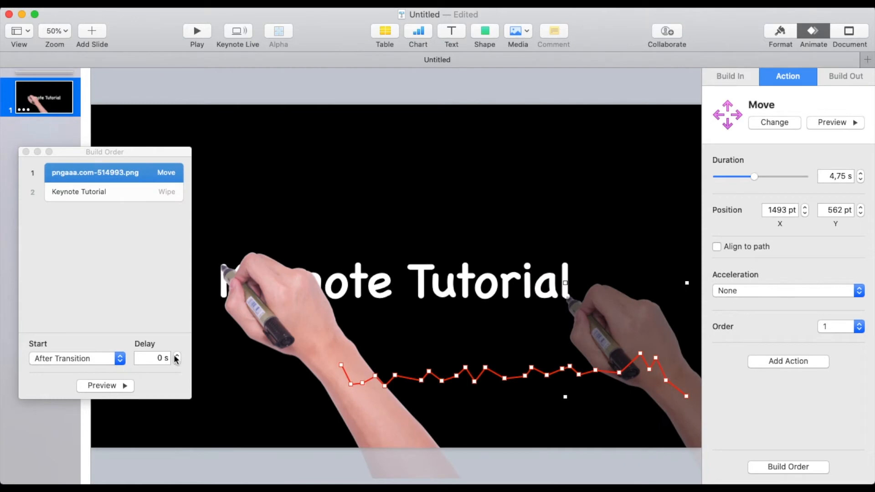
left_click_drag(659, 357, 671, 361)
left_click(114, 385)
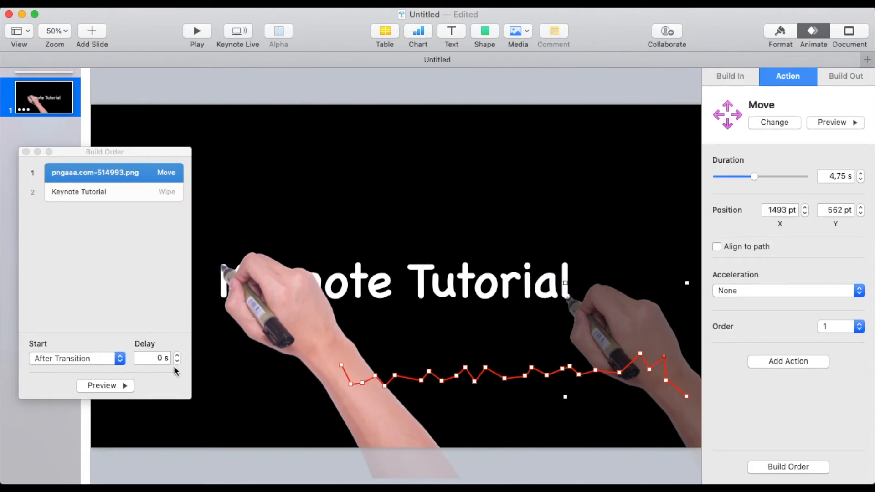
Step: Fine-tune the delay of the title's Wipe to 0.20 s while previewing how it follows the hand
left_click(115, 193)
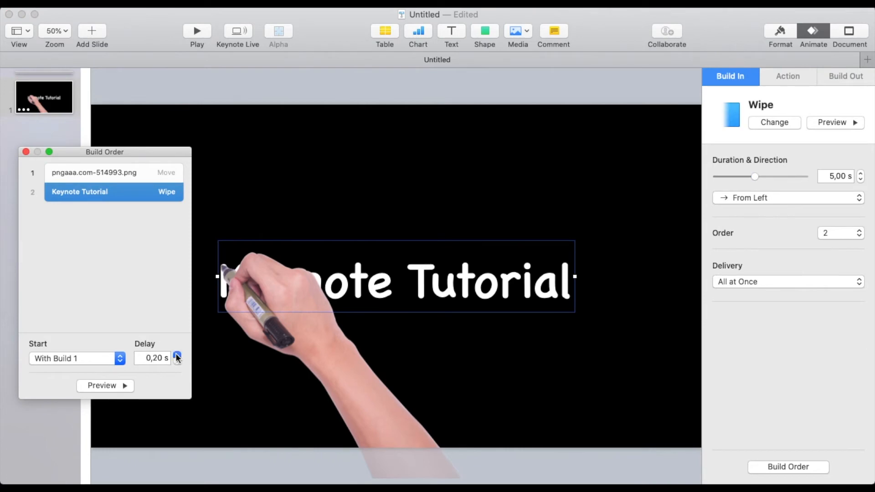
left_click(102, 387)
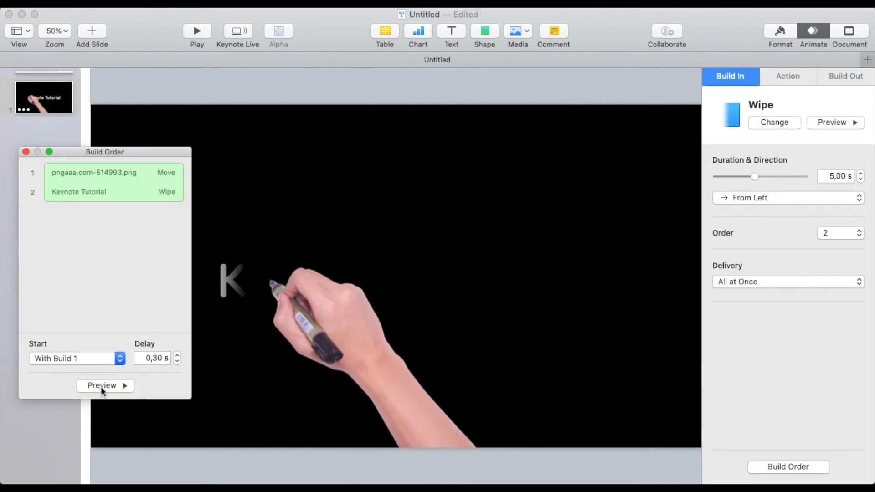
left_click(177, 355)
left_click(177, 354)
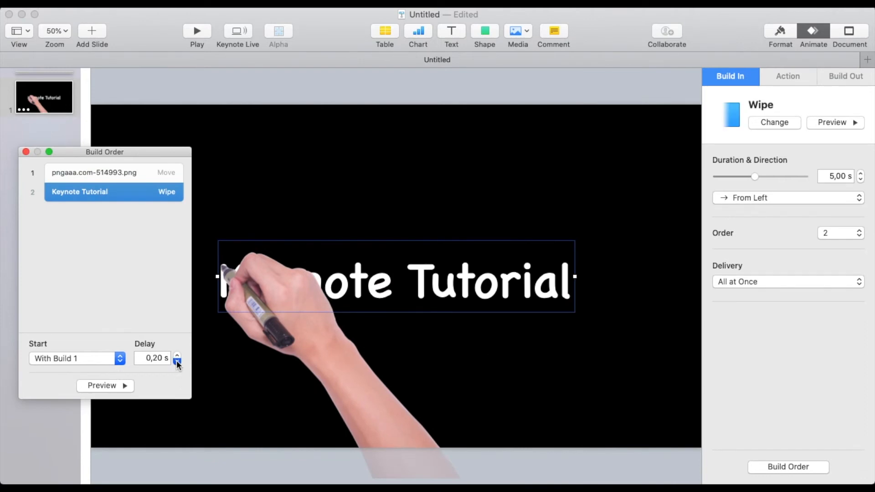
left_click(109, 386)
left_click(108, 387)
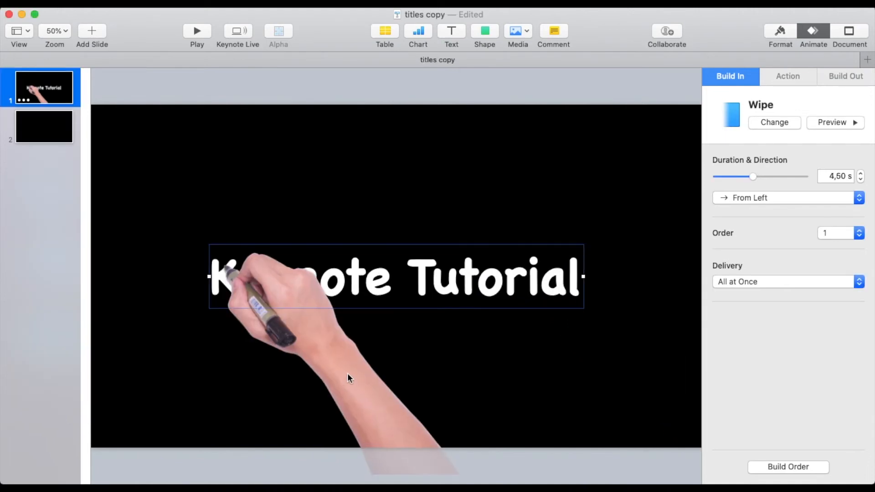
Step: Switch the hand image's shadow off and reapply it as a Drop Shadow
left_click(347, 373)
left_click(780, 34)
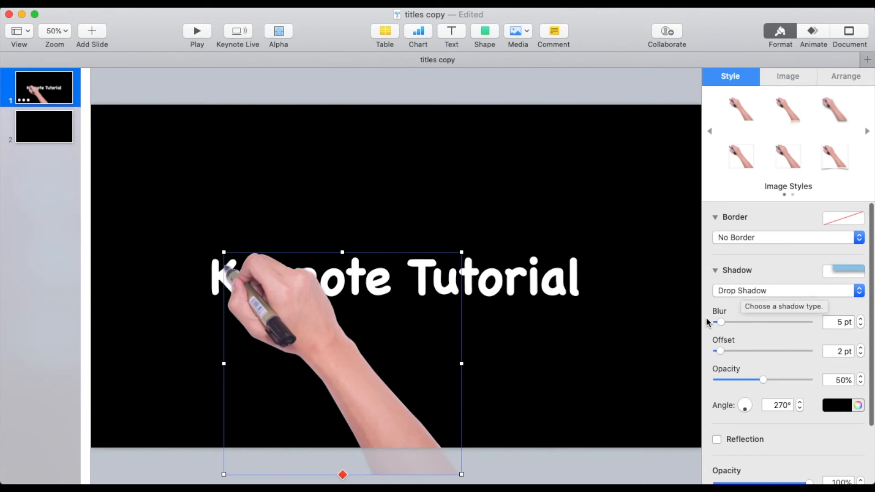
left_click(751, 290)
left_click(750, 280)
left_click(751, 292)
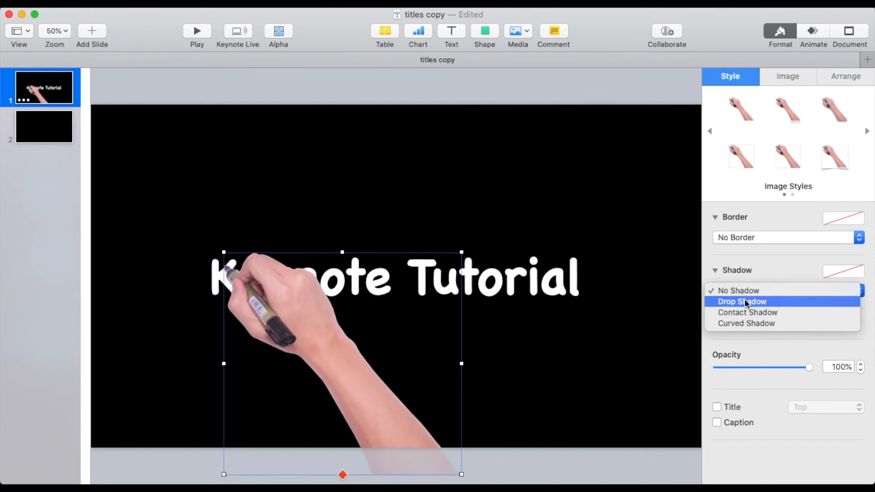
left_click(745, 301)
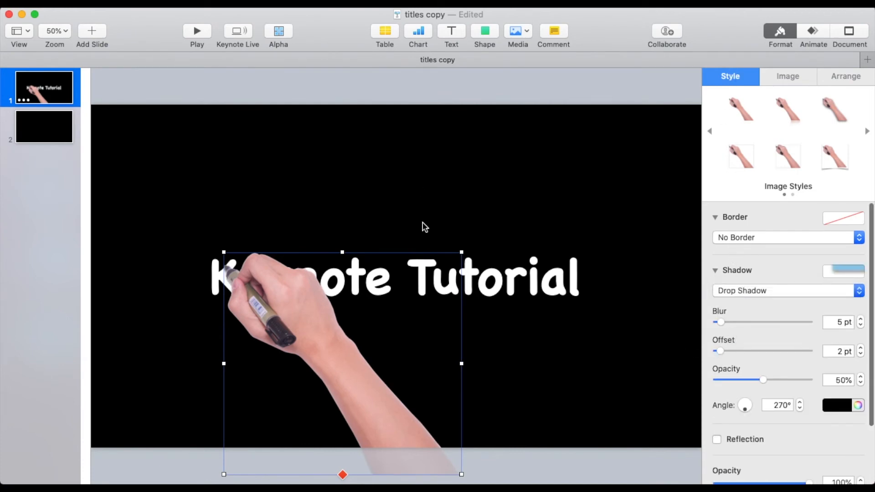
Step: Give the slide background a light blue Color Fill to check the hand's shadow against it
left_click(644, 149)
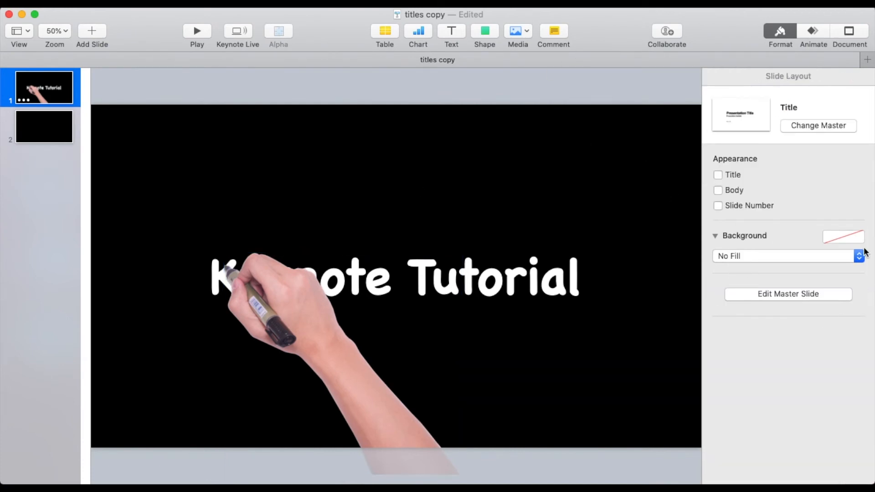
left_click(748, 256)
left_click(741, 268)
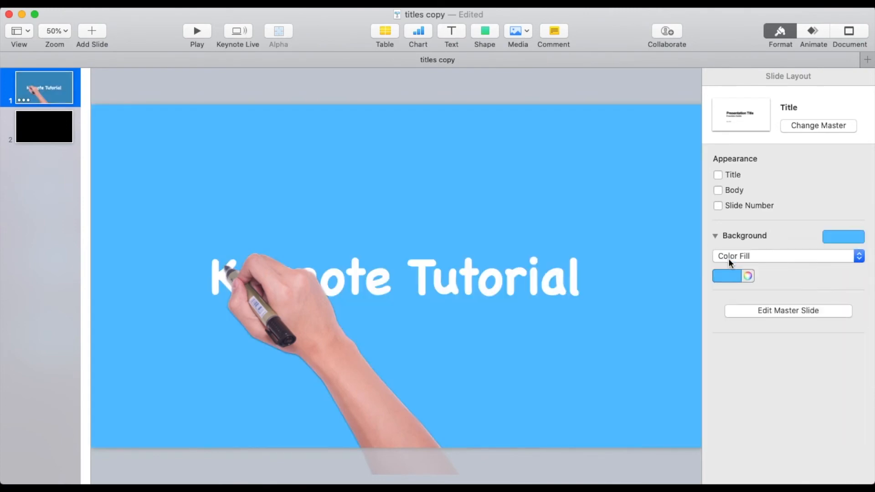
Step: Set the hand's drop shadow to a 20 pt offset and 22 pt blur, and raise the shadow's opacity slightly
left_click(337, 359)
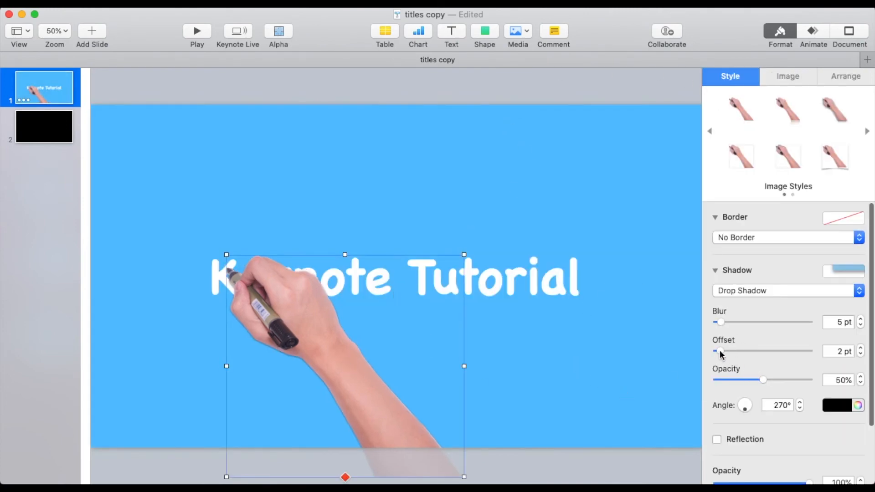
left_click_drag(721, 350, 736, 324)
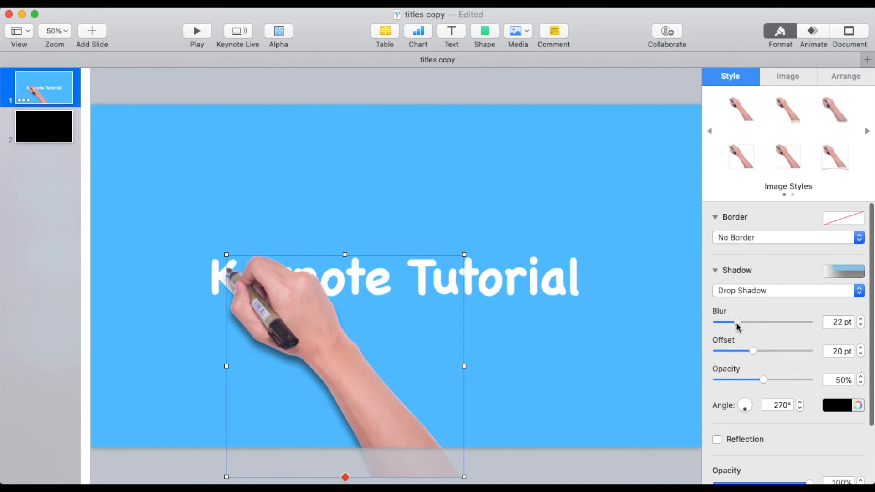
left_click_drag(762, 381, 769, 381)
left_click(551, 151)
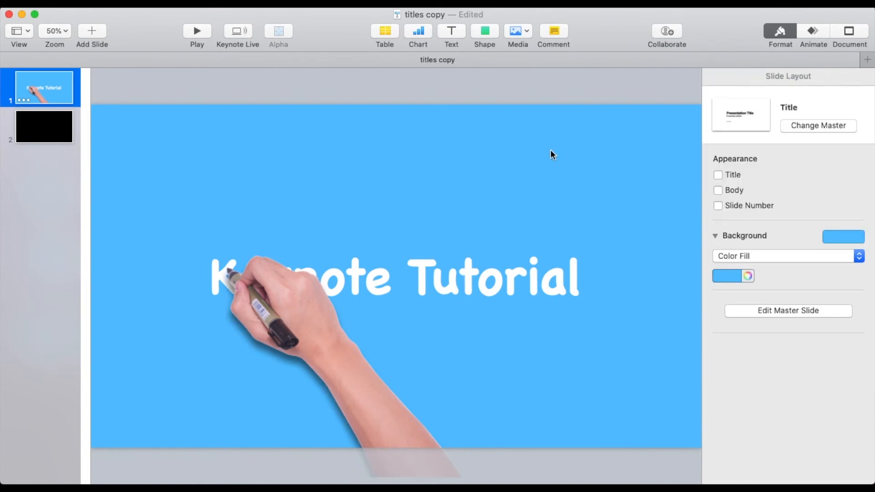
Step: Try Licorice as the slide's background colour, return the background to No Fill, and close the colour picker
left_click(748, 276)
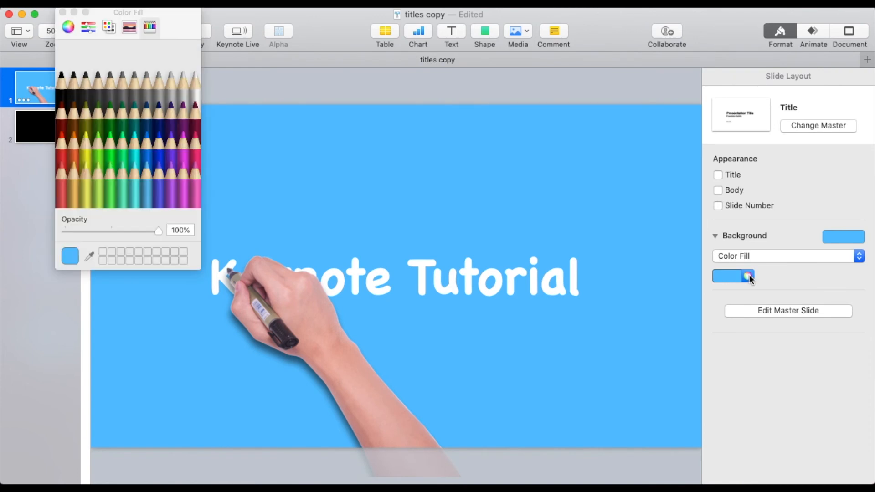
left_click(62, 82)
left_click(743, 251)
left_click(742, 248)
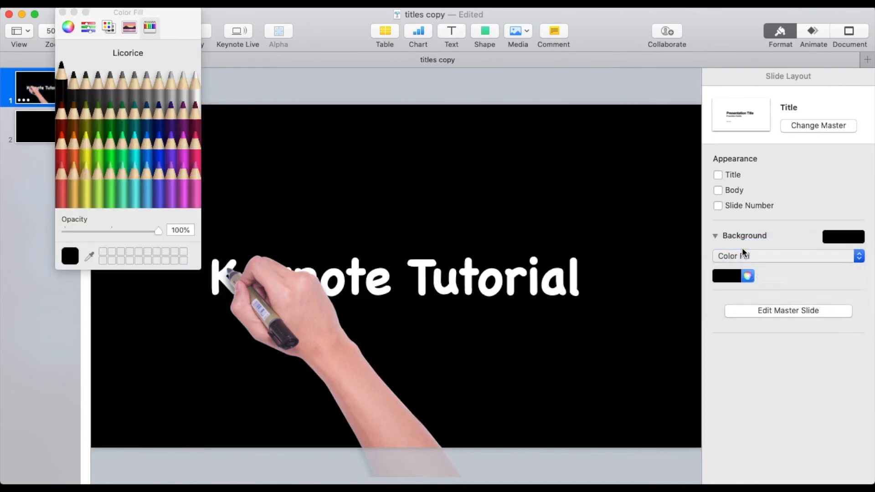
left_click(62, 12)
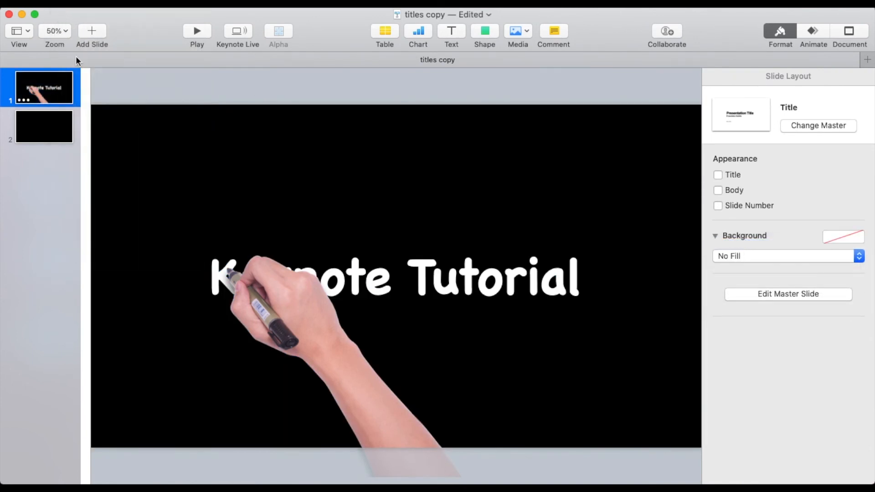
Step: Set up a movie export of slide 1 only, with 0 seconds before both the next slide and the next build
left_click(94, 4)
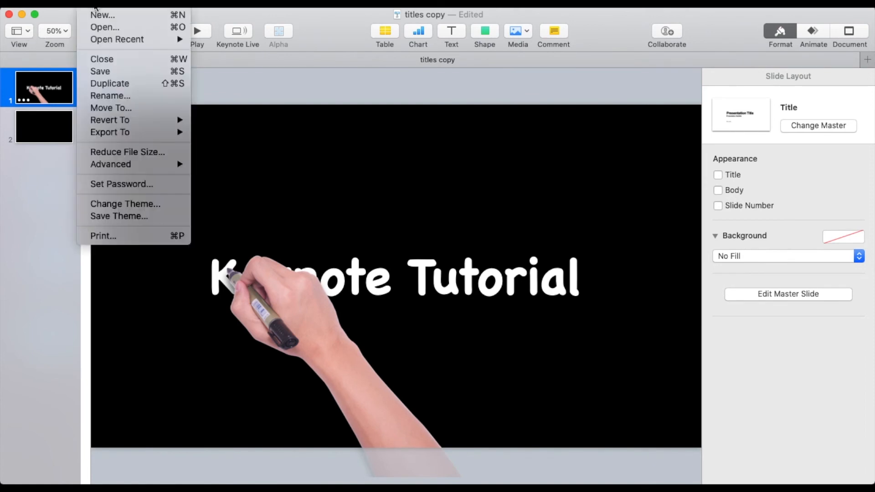
mouse_move(121, 132)
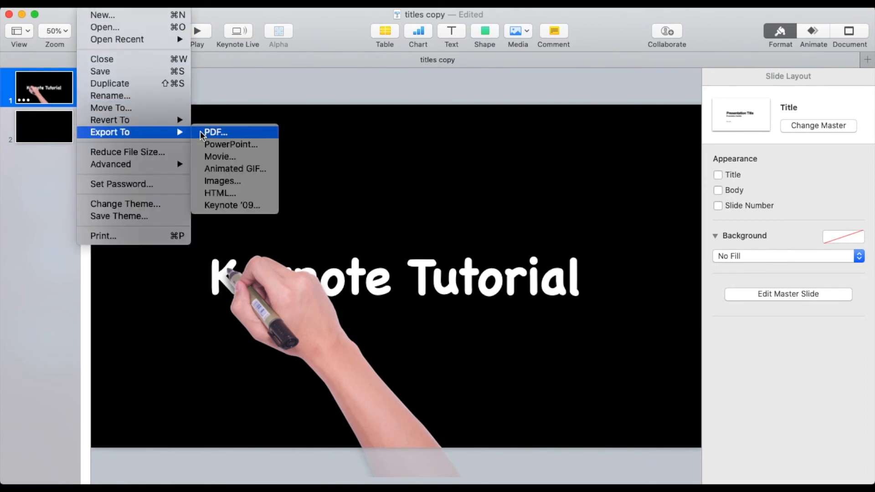
left_click(220, 157)
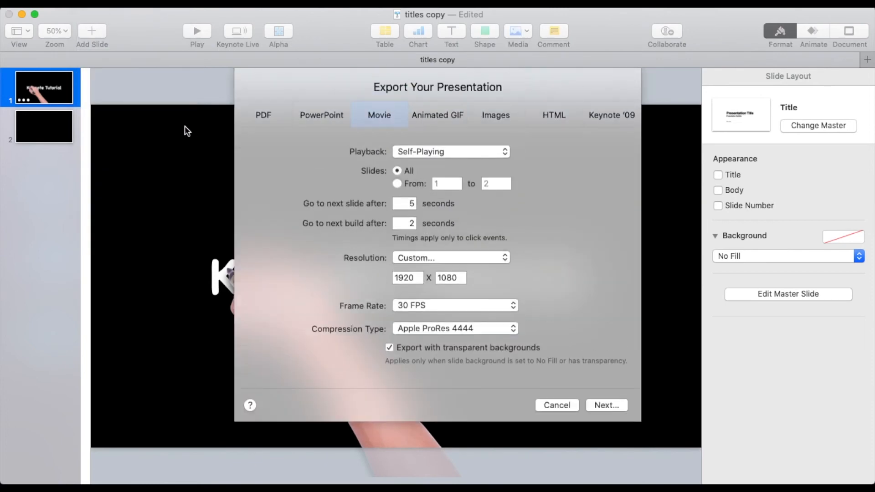
left_click_drag(405, 204, 432, 203)
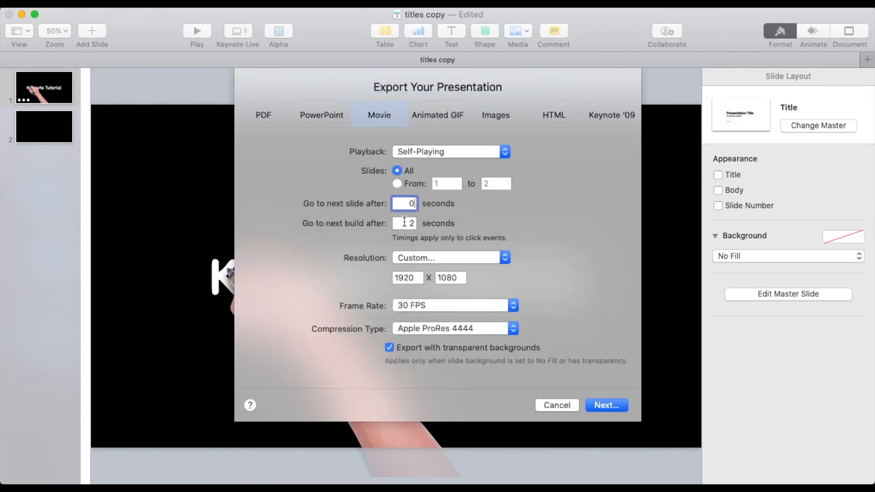
left_click_drag(404, 222, 423, 221)
left_click(397, 181)
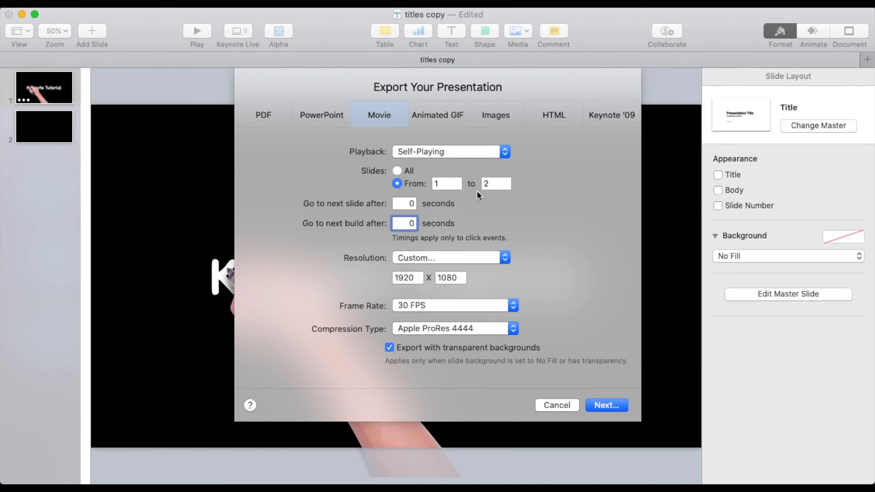
left_click_drag(491, 181, 481, 186)
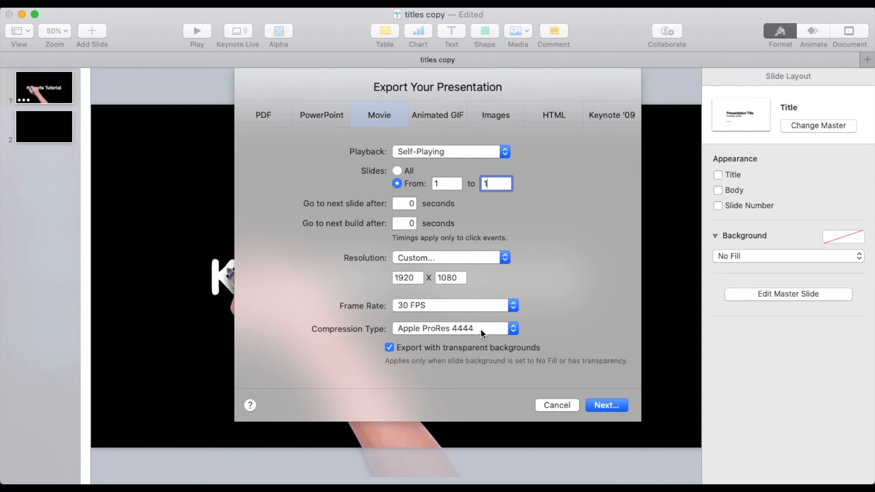
Step: Name the movie "titles copy 2", choose its destination folder and export it
left_click(604, 404)
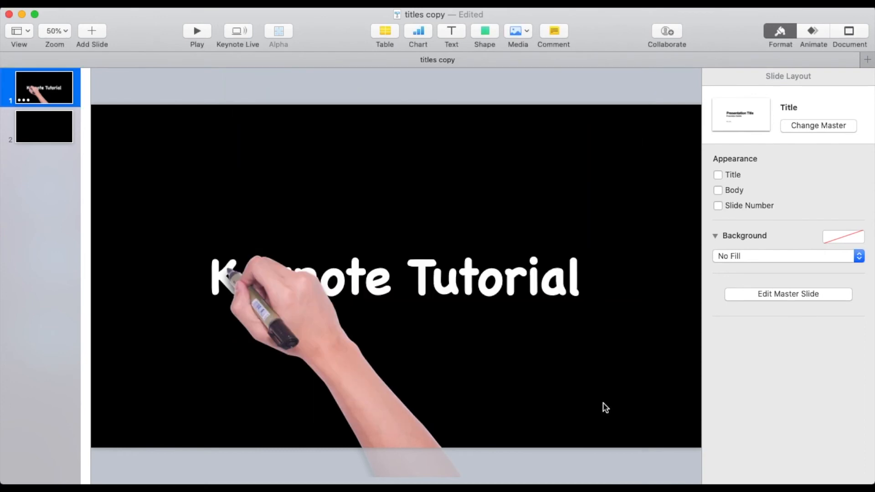
left_click(432, 83)
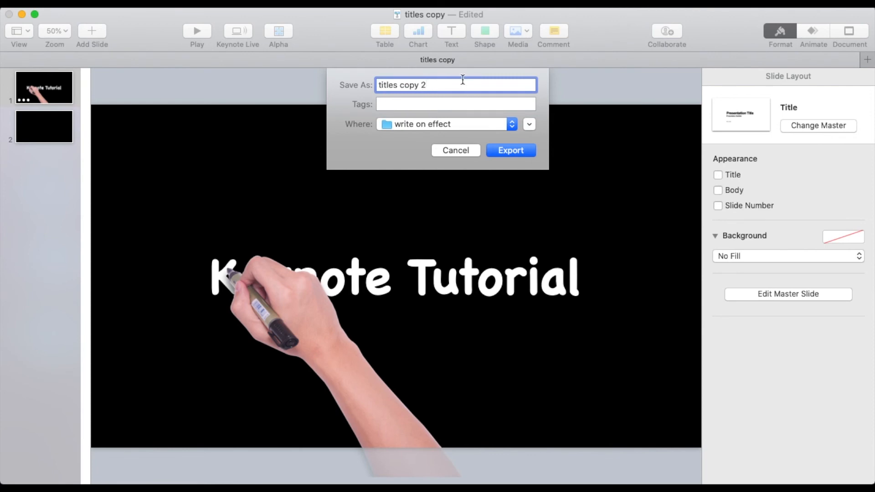
left_click(442, 122)
left_click(434, 138)
left_click(513, 151)
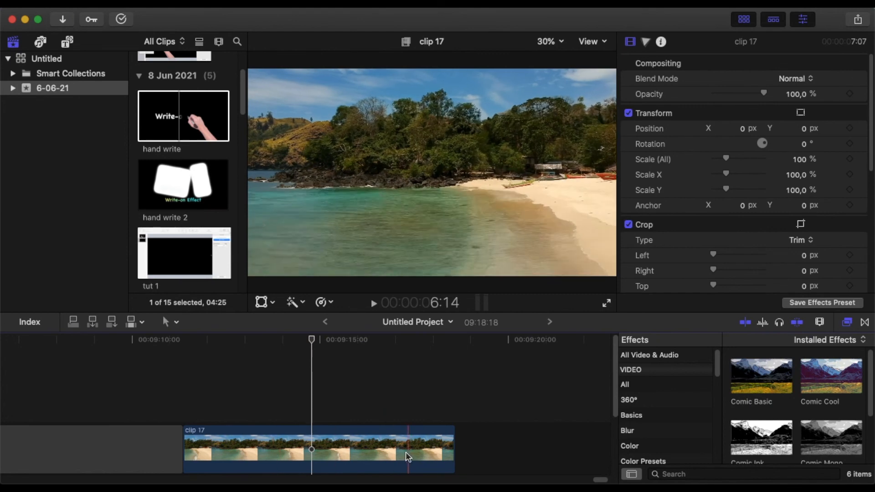
Step: In Final Cut Pro, place the "hand write" clip above clip 17 in the timeline and play the overlay from its start
left_click(187, 119)
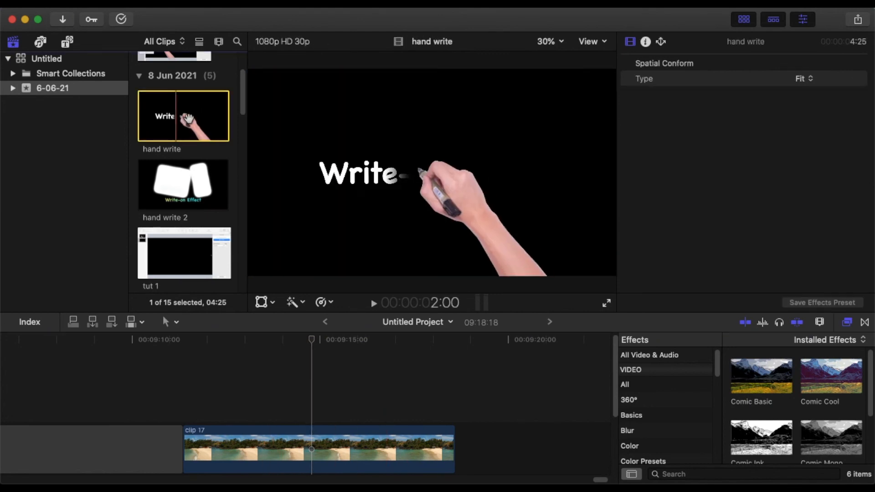
left_click_drag(169, 118, 235, 396)
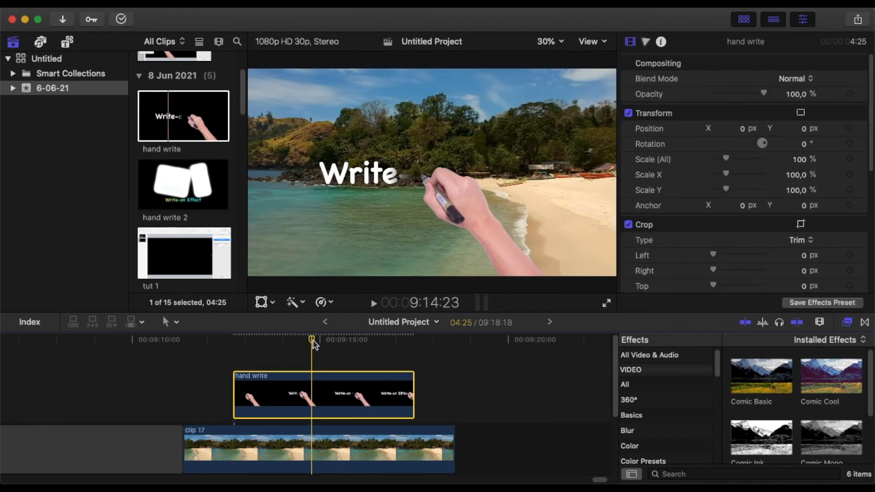
mouse_move(313, 345)
left_mouse_down()
mouse_move(241, 348)
mouse_move(382, 358)
mouse_move(306, 358)
left_mouse_up()
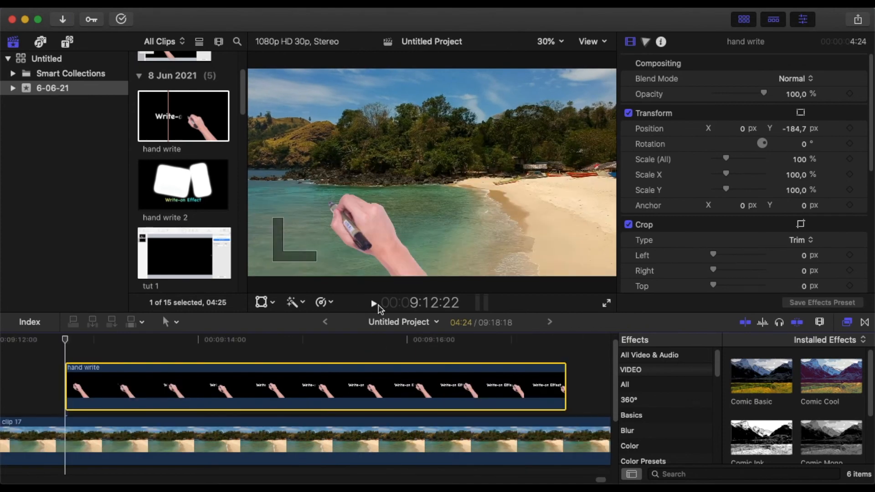
left_click(374, 302)
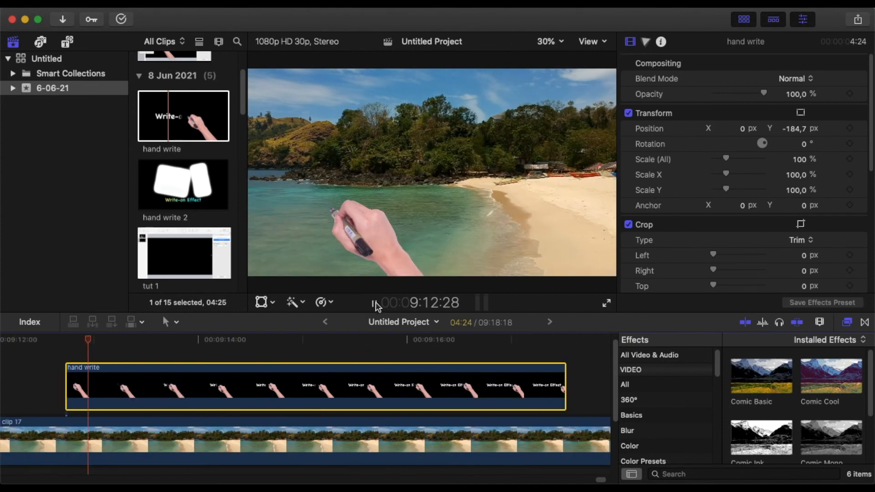